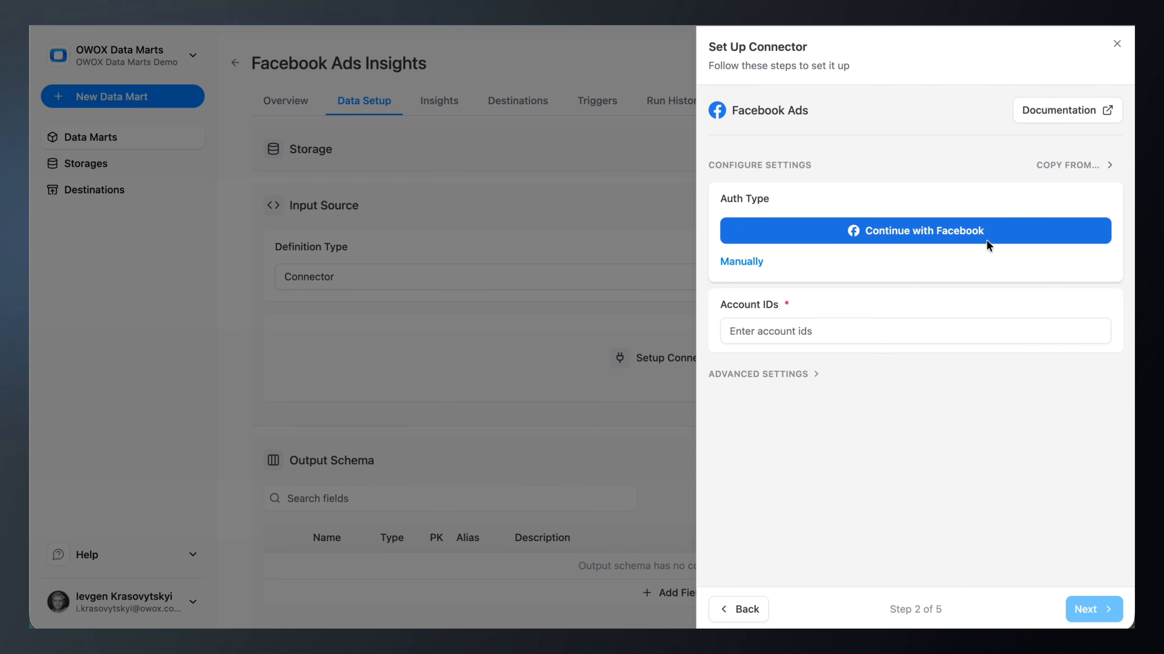
# Fill in the Facebook Ads account ID and choose ad-account/insights as the data to import
pyautogui.click(891, 329)
pyautogui.click(860, 367)
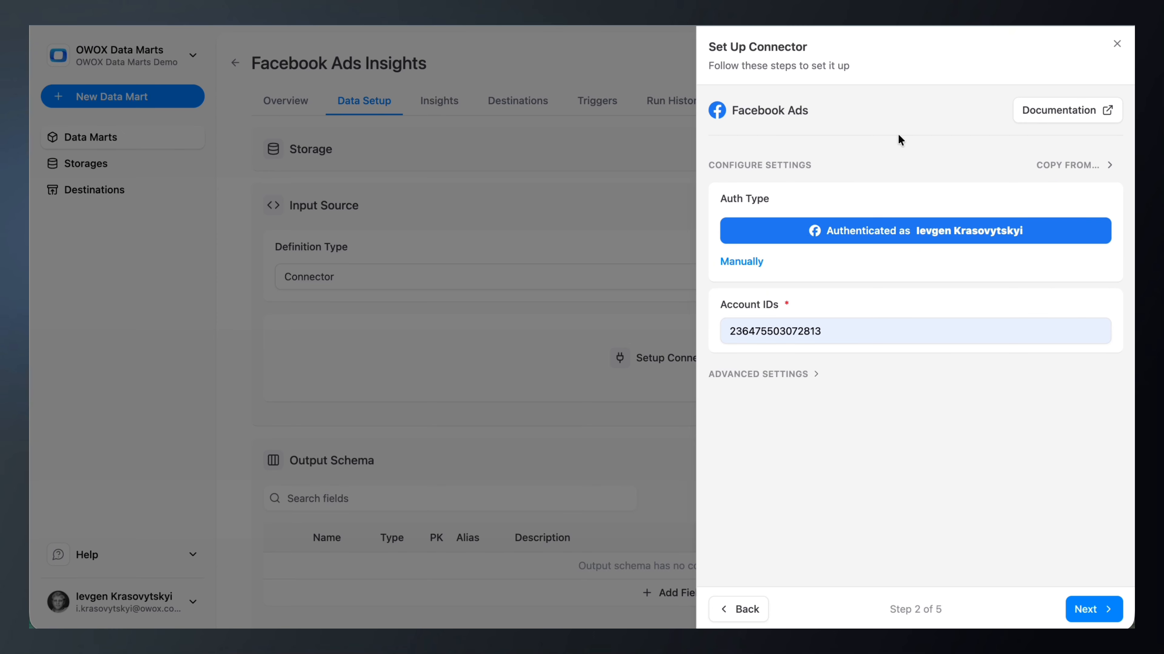
pyautogui.click(1094, 614)
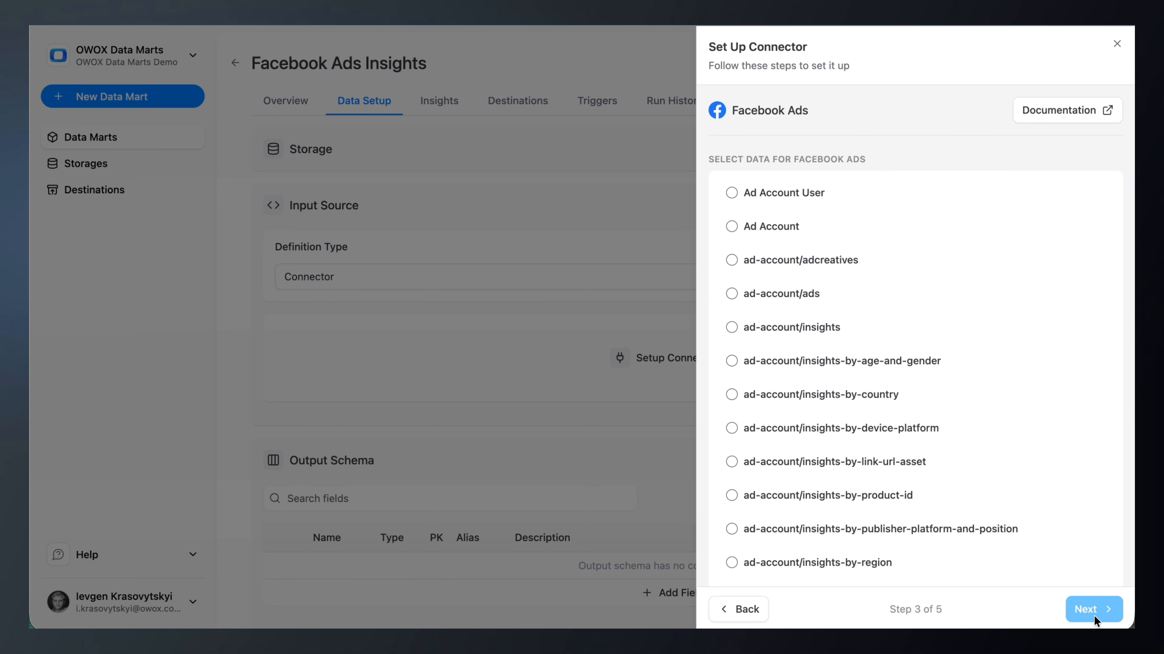
pyautogui.click(985, 338)
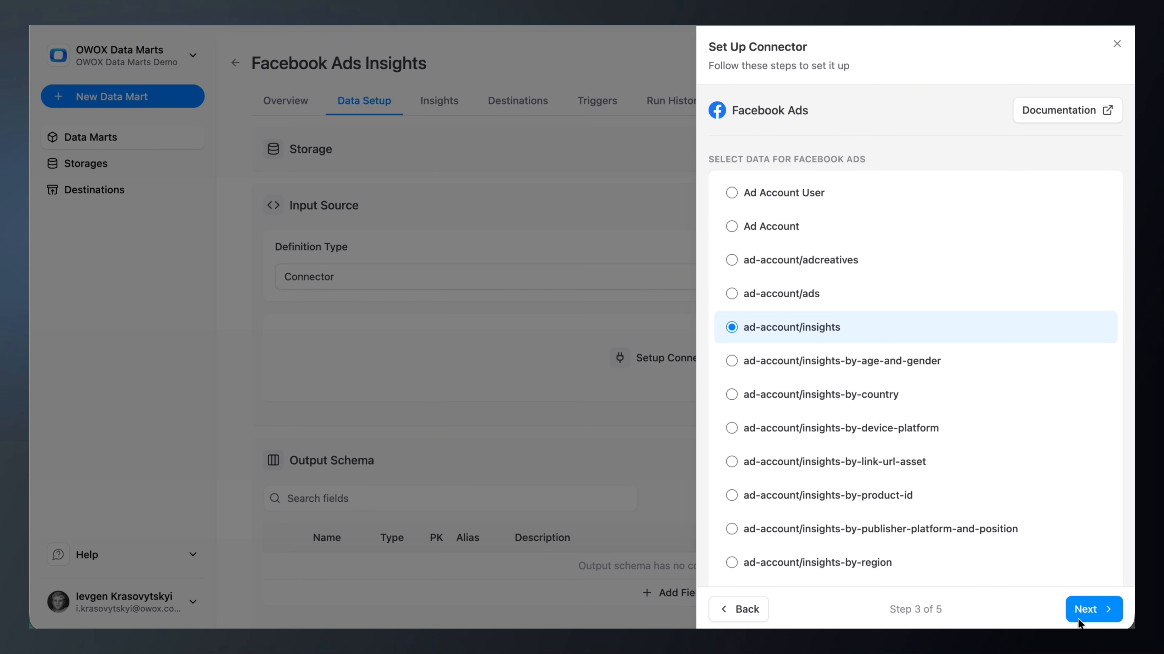
pyautogui.click(1082, 616)
# Include the account_name, ad_name, adset_id, adset_name, campaign_id, campaign_name, clicks and conversions fields in the import
pyautogui.click(893, 363)
pyautogui.click(878, 398)
pyautogui.scroll(-3, 857, 470)
pyautogui.click(858, 477)
pyautogui.click(853, 501)
pyautogui.click(845, 534)
pyautogui.scroll(-7, 846, 533)
pyautogui.scroll(-2, 839, 504)
pyautogui.click(828, 424)
pyautogui.click(821, 459)
pyautogui.scroll(-7, 819, 468)
pyautogui.click(820, 468)
pyautogui.scroll(-2, 820, 470)
pyautogui.click(821, 470)
pyautogui.scroll(-14, 821, 471)
pyautogui.scroll(-7, 821, 476)
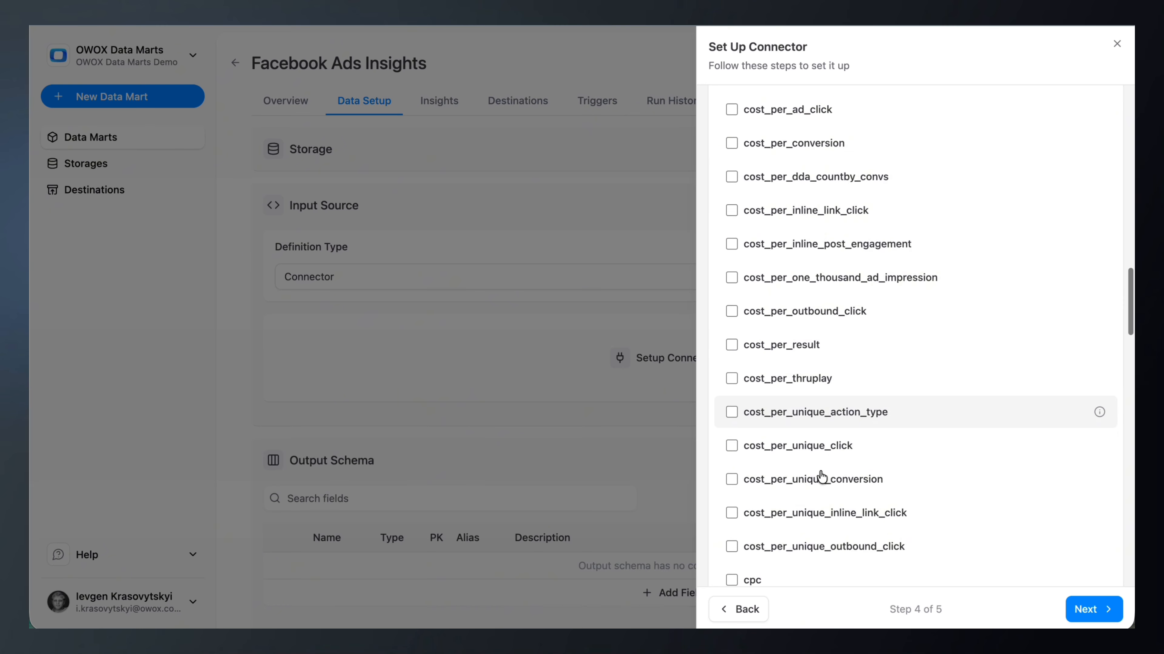
# Add the cpc, ctr, frequency and impressions metrics, with the neighbouring cost metrics, to the imported fields
pyautogui.click(816, 442)
pyautogui.click(807, 469)
pyautogui.click(800, 495)
pyautogui.scroll(-4, 801, 476)
pyautogui.click(800, 459)
pyautogui.scroll(-4, 802, 447)
pyautogui.click(803, 401)
pyautogui.scroll(-1, 803, 403)
pyautogui.scroll(-2, 802, 407)
pyautogui.click(805, 405)
pyautogui.scroll(-12, 802, 411)
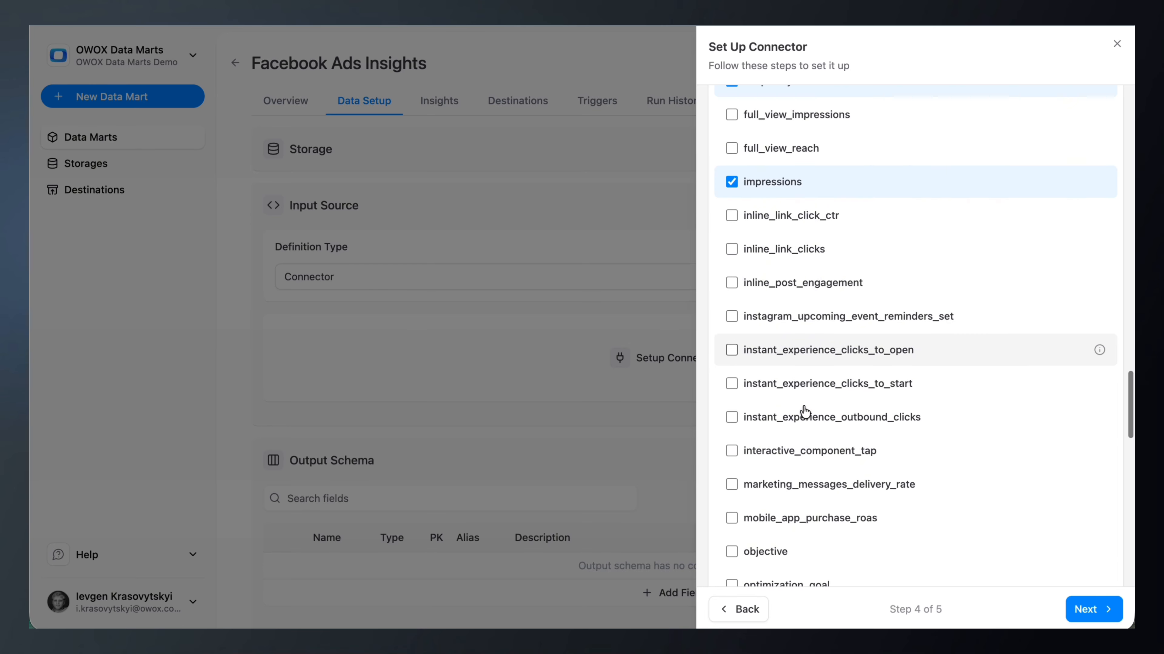
# Add the social_spend, reach, results and spend fields to the import selection
pyautogui.click(800, 335)
pyautogui.scroll(-5, 797, 362)
pyautogui.scroll(-4, 796, 363)
pyautogui.click(796, 360)
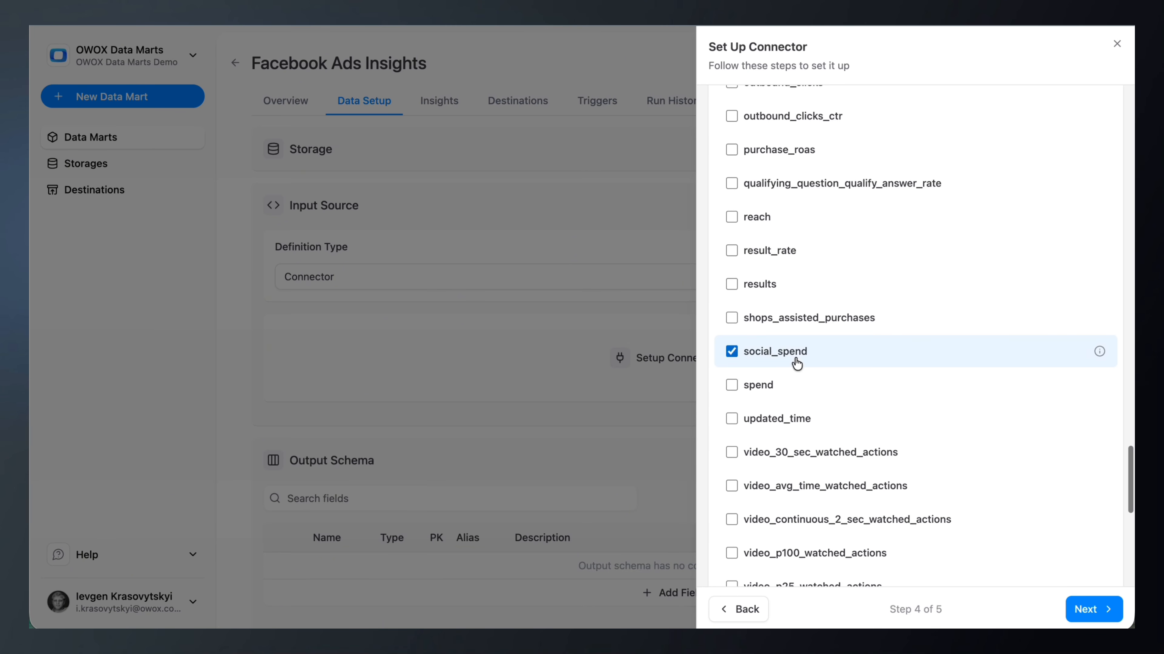
pyautogui.click(784, 228)
pyautogui.click(784, 284)
pyautogui.click(772, 385)
pyautogui.scroll(-15, 770, 385)
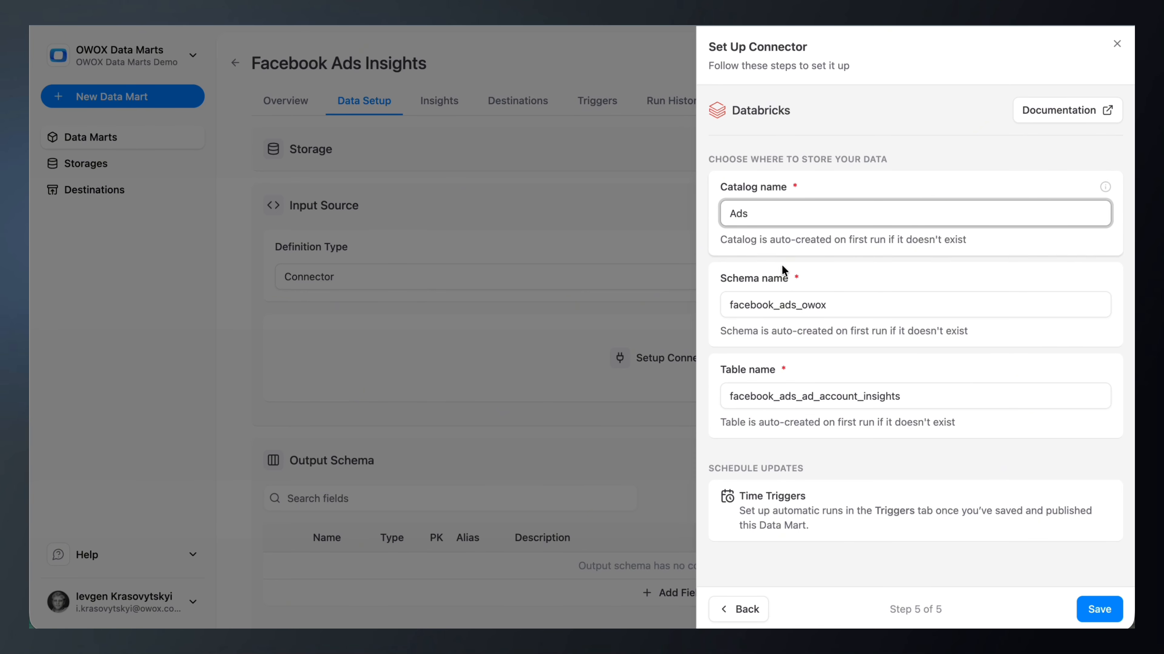
# Shorten the Databricks schema name to ads_owox and save the connector setup
pyautogui.moveTo(779, 305); pyautogui.dragTo(704, 302)
pyautogui.press('BackSpace')
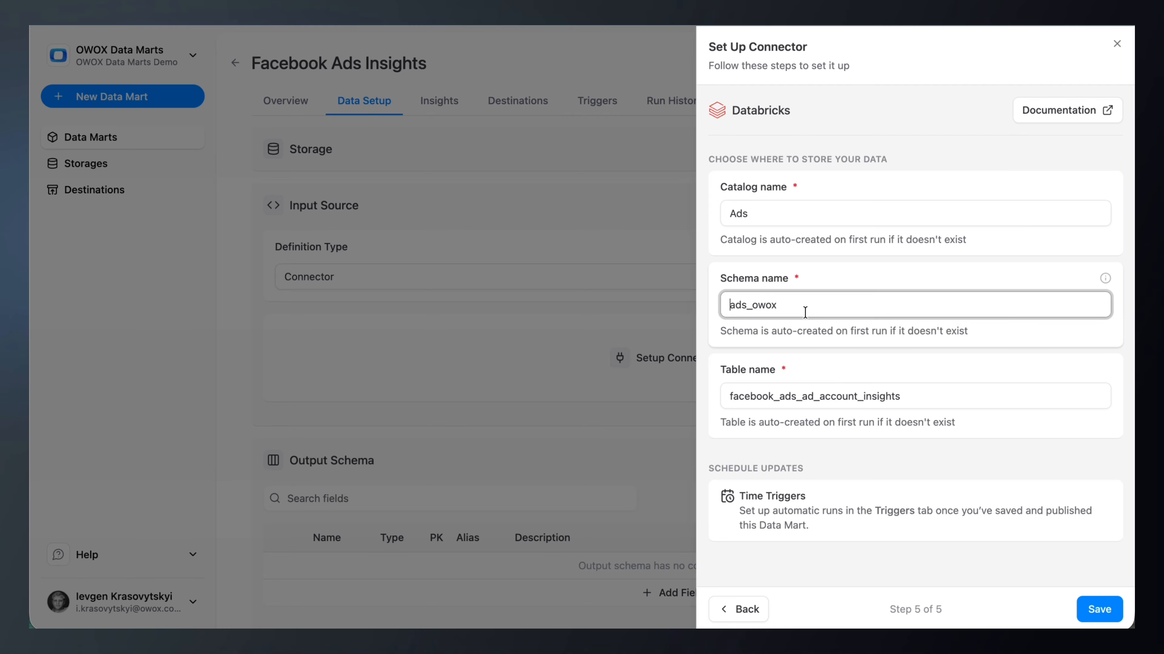
pyautogui.click(1087, 607)
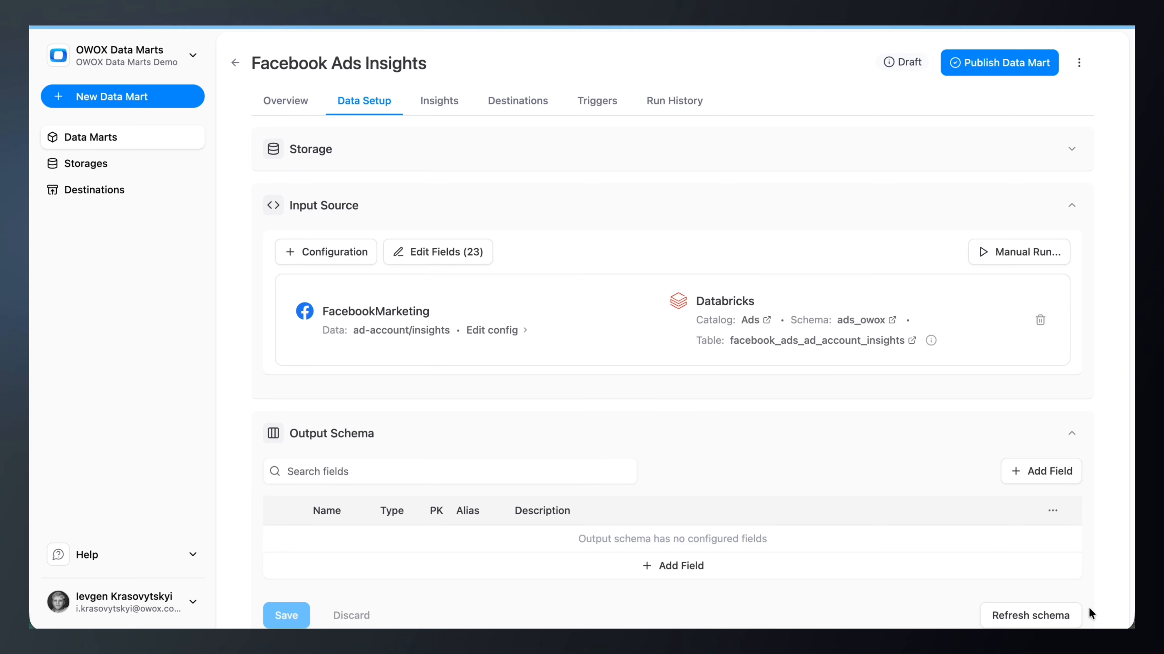
# Publish the data mart and start a manual run with the Incremental load type
pyautogui.click(979, 64)
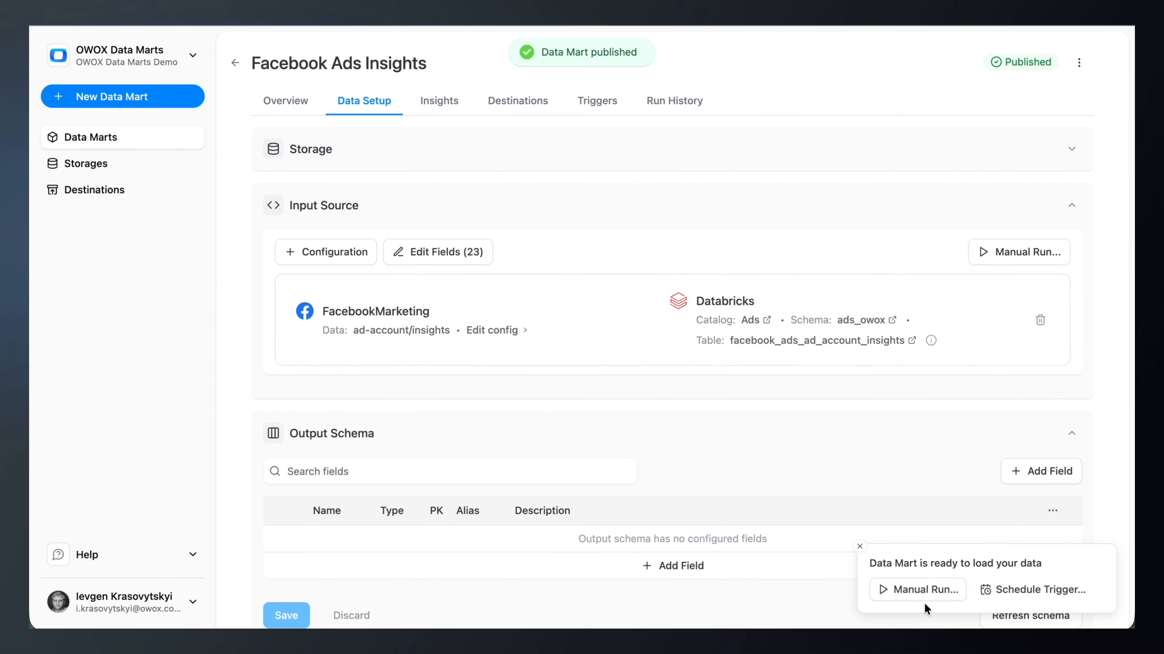
pyautogui.click(923, 587)
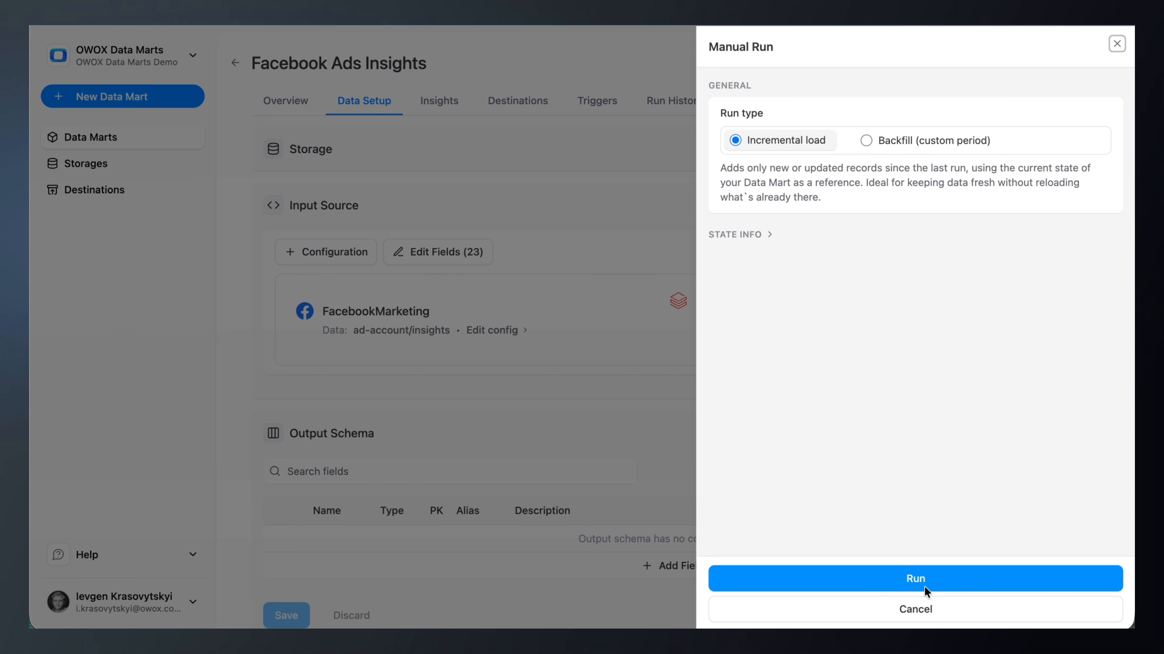
pyautogui.click(928, 146)
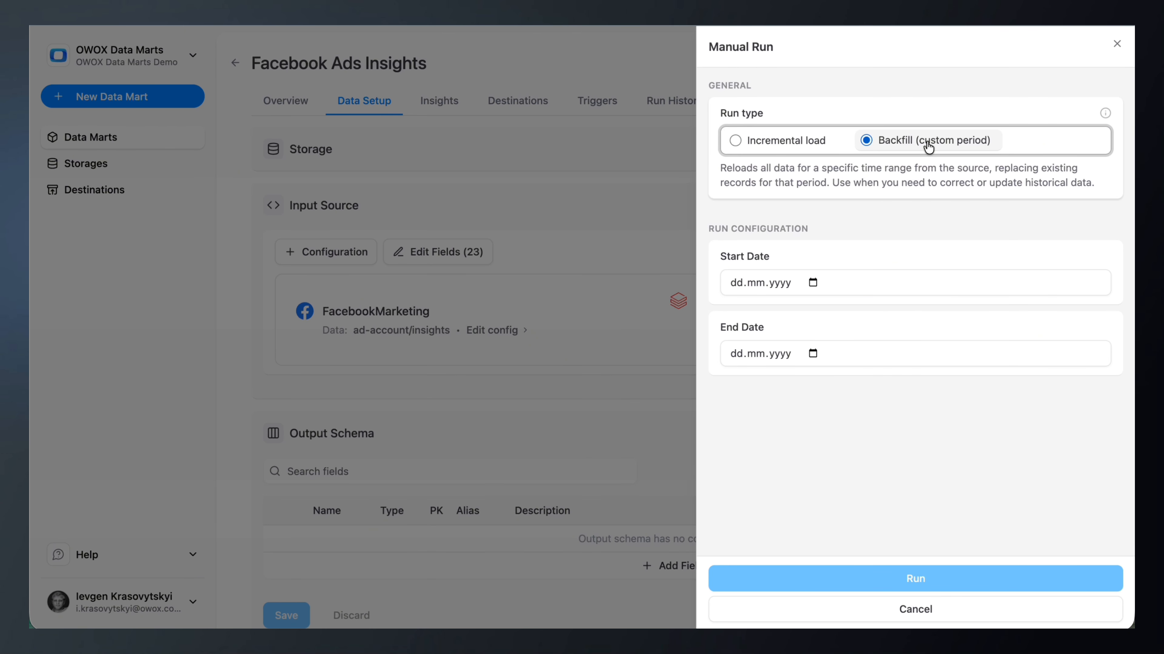
pyautogui.click(786, 152)
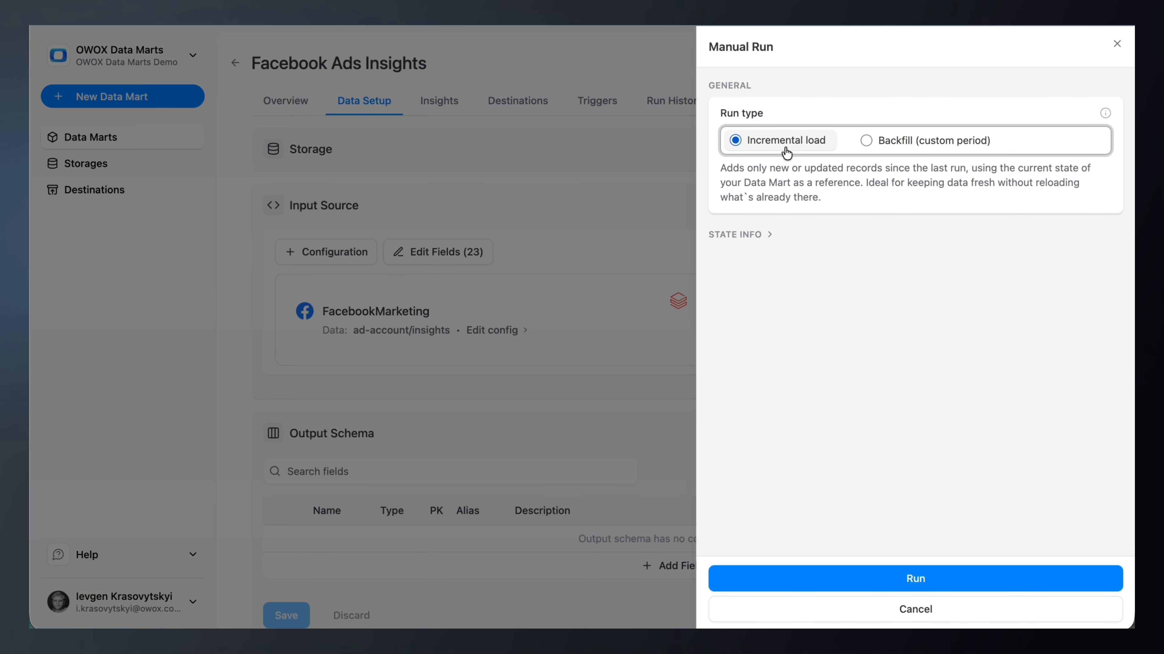
pyautogui.click(842, 578)
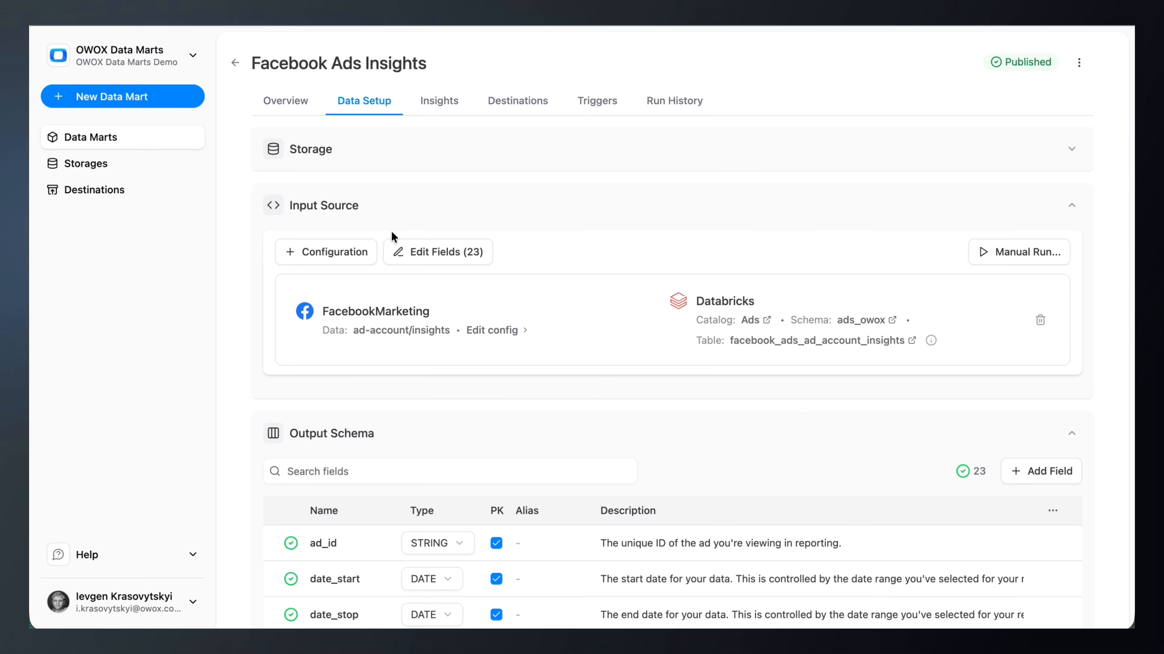
# Create a Connector Run time trigger scheduled daily at 08:00 in the Europe/Madrid timezone
pyautogui.click(604, 108)
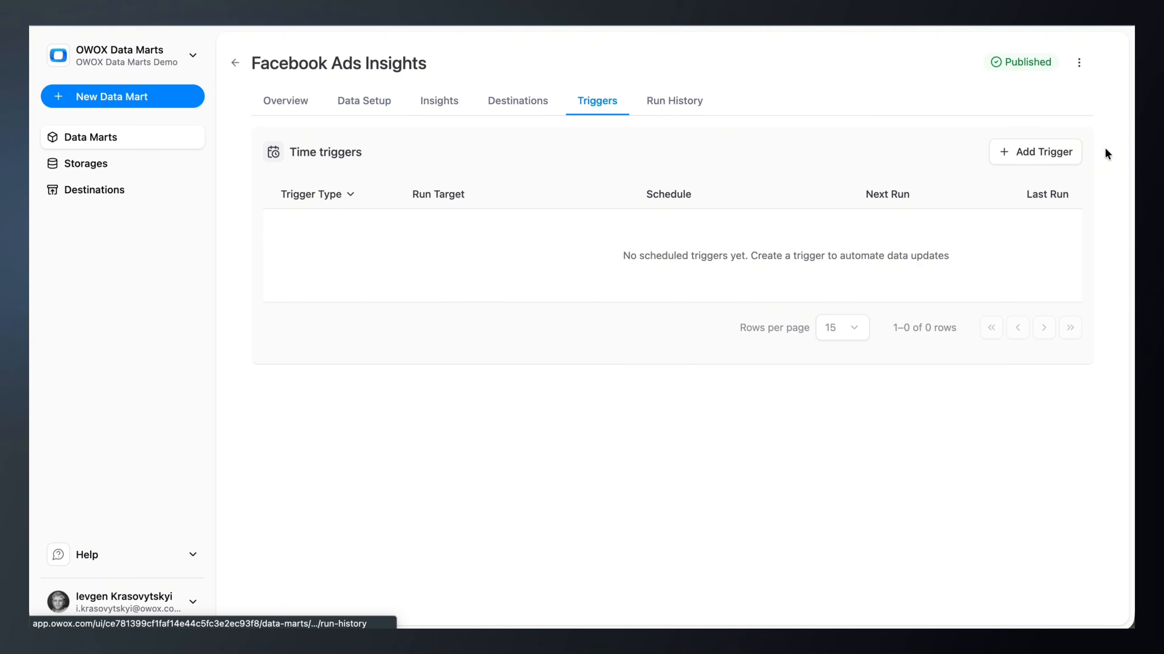
pyautogui.click(1039, 151)
pyautogui.click(982, 140)
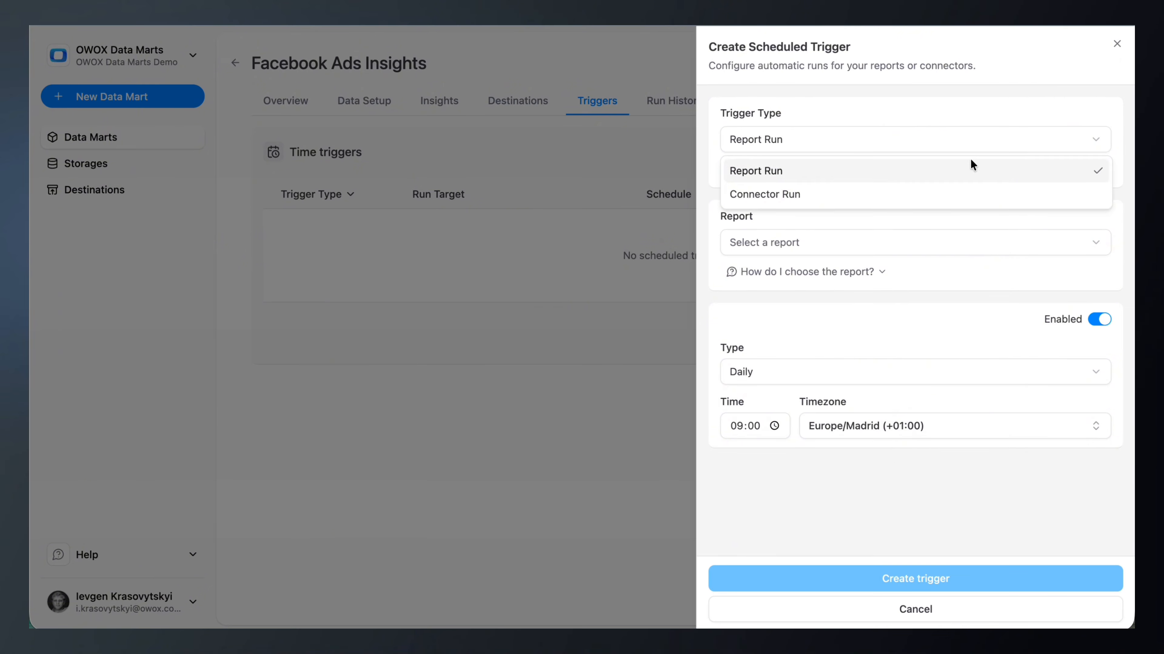
pyautogui.click(949, 194)
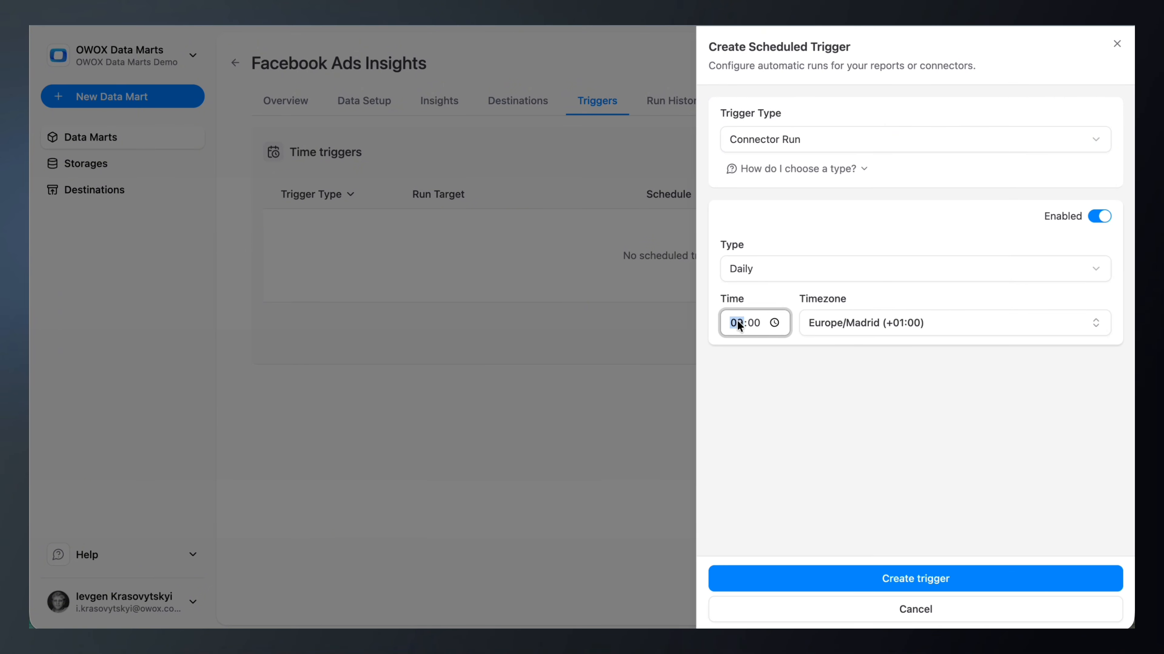
pyautogui.click(892, 578)
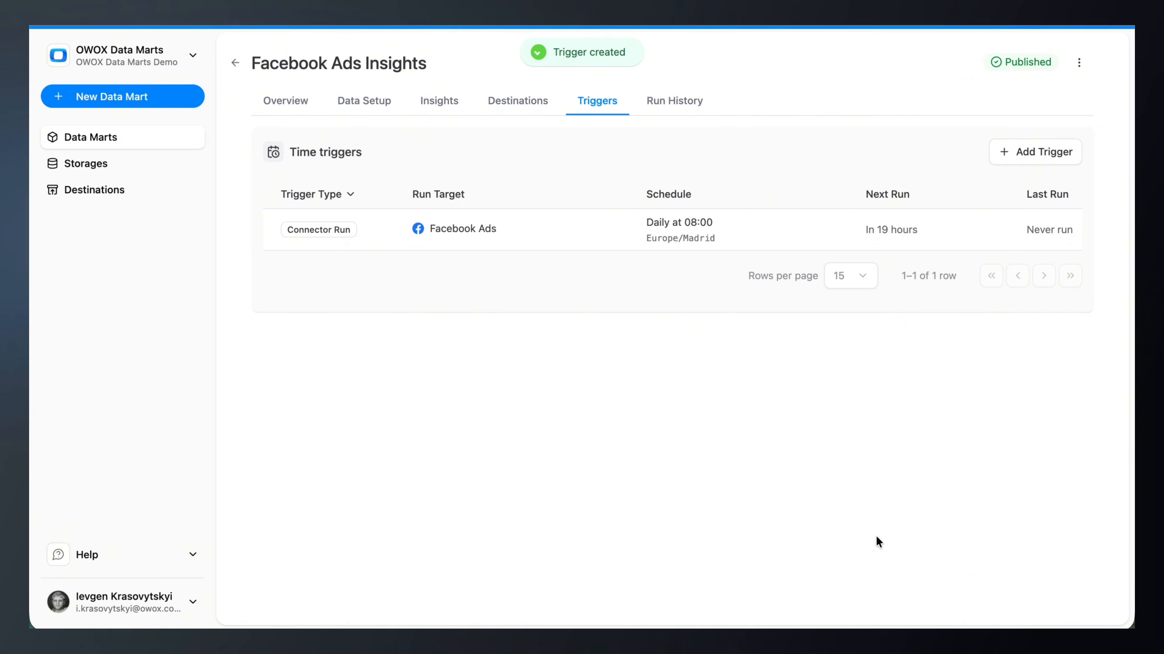
# Describe the data mart as "Facebook Ads Insights with ad-level granularity.", add a line with the owner's full name, and save it
pyautogui.click(335, 96)
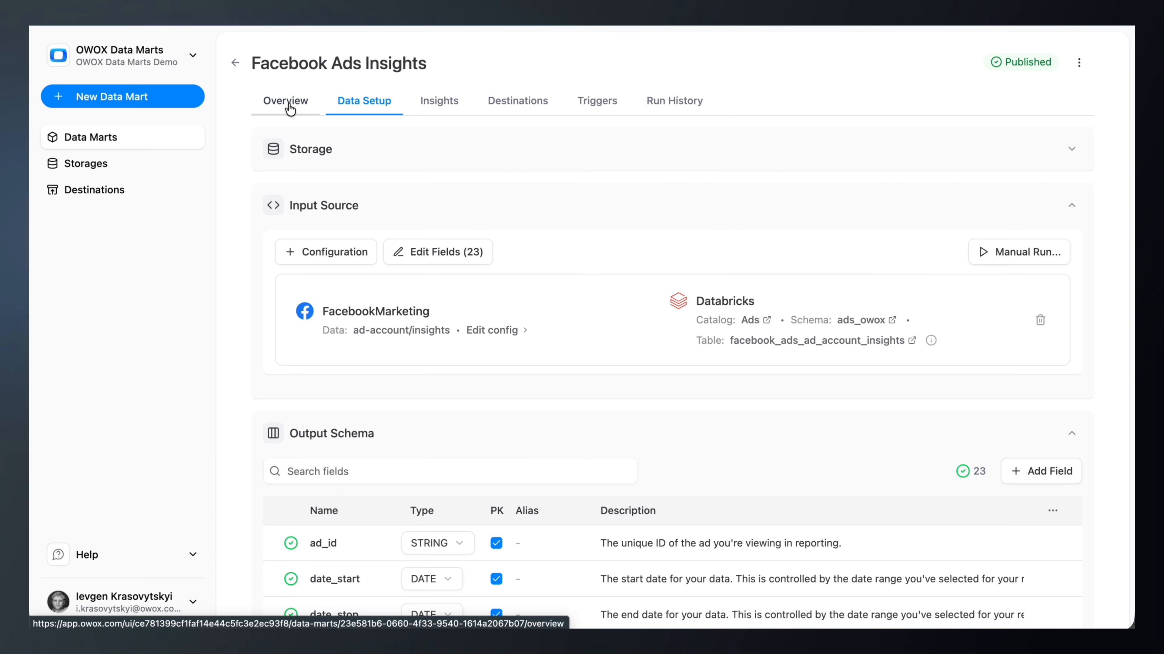
pyautogui.click(289, 104)
pyautogui.click(345, 176)
pyautogui.write('Facebook Ads Insights with ad-level granularity.')
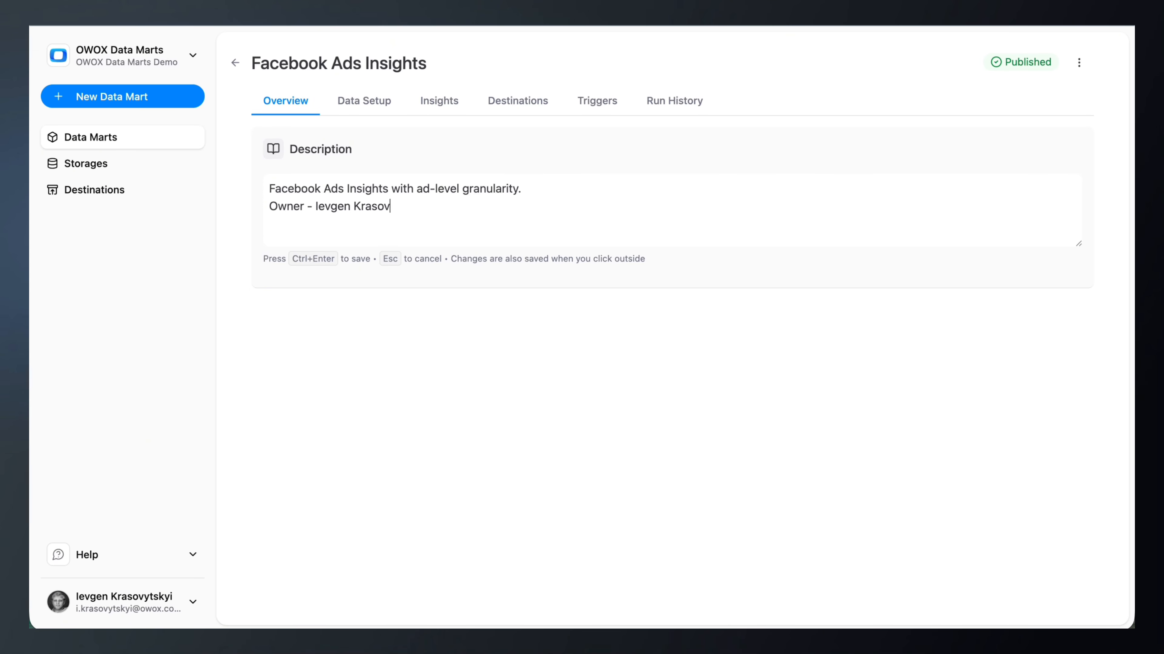
pyautogui.hotkey('ctrl', 'Return')
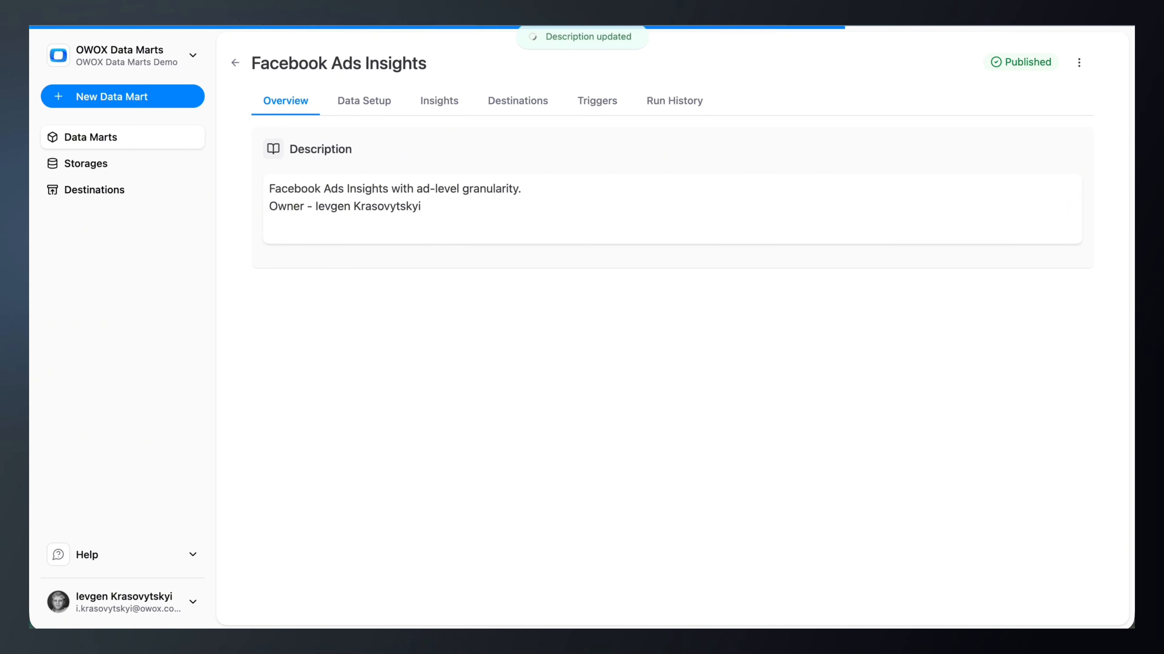
# Create and run a Google Sheets [Marketing Team] report titled "Facebook Ads Insights", linked to the target spreadsheet and triggered daily
pyautogui.click(375, 115)
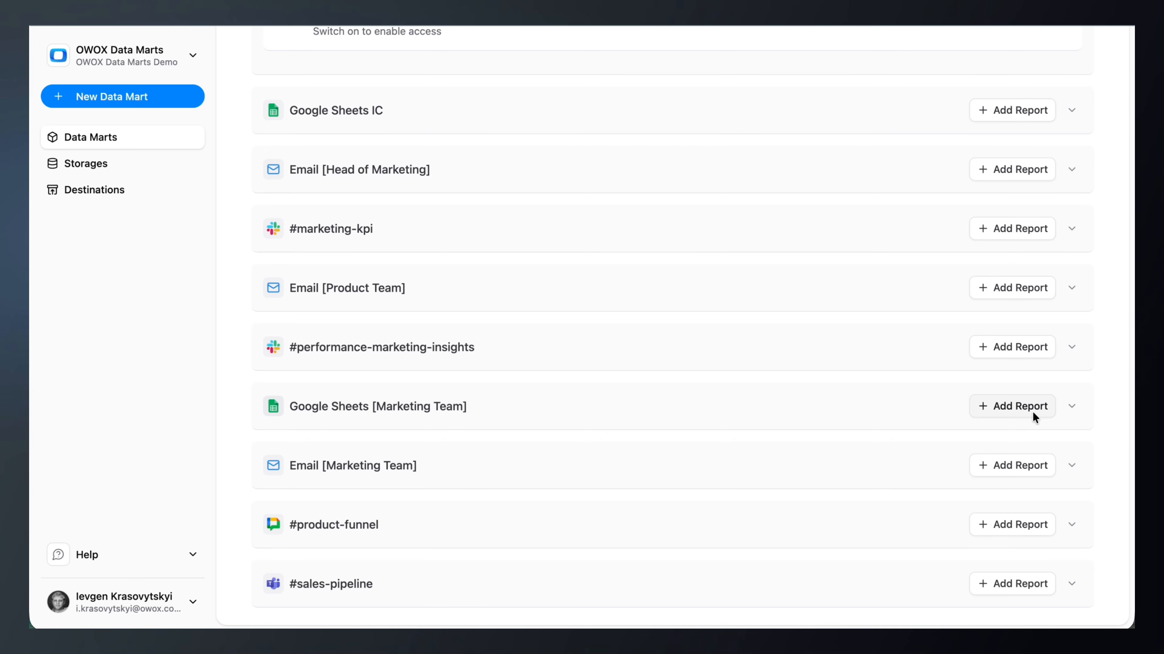
pyautogui.click(1032, 411)
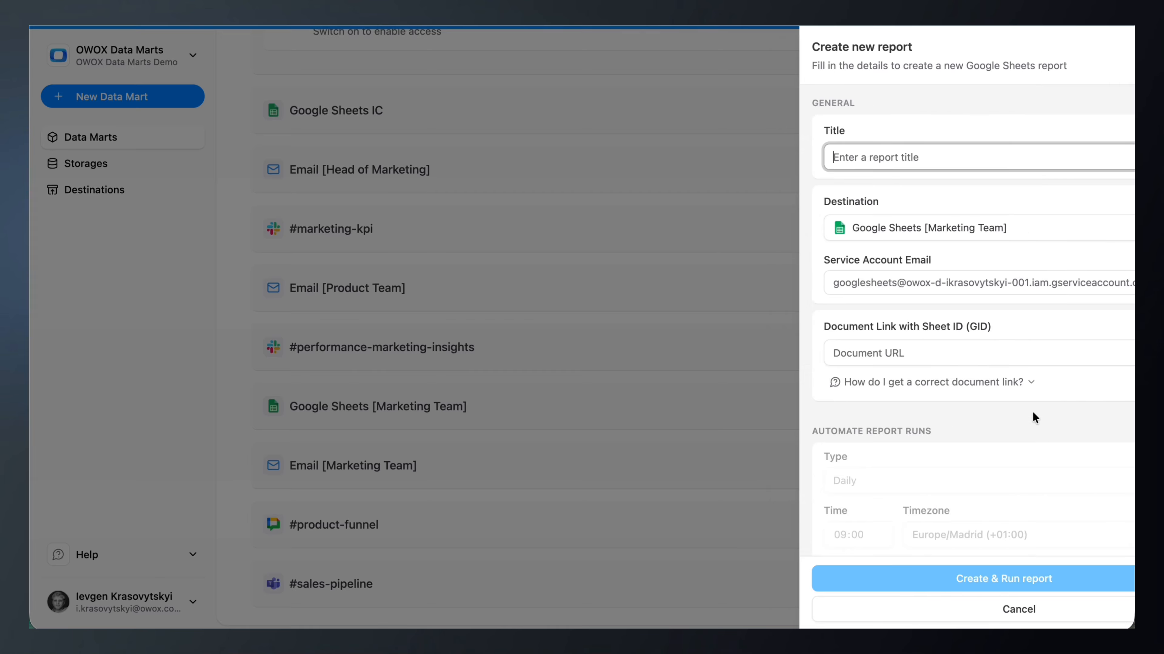
pyautogui.write('Faceb')
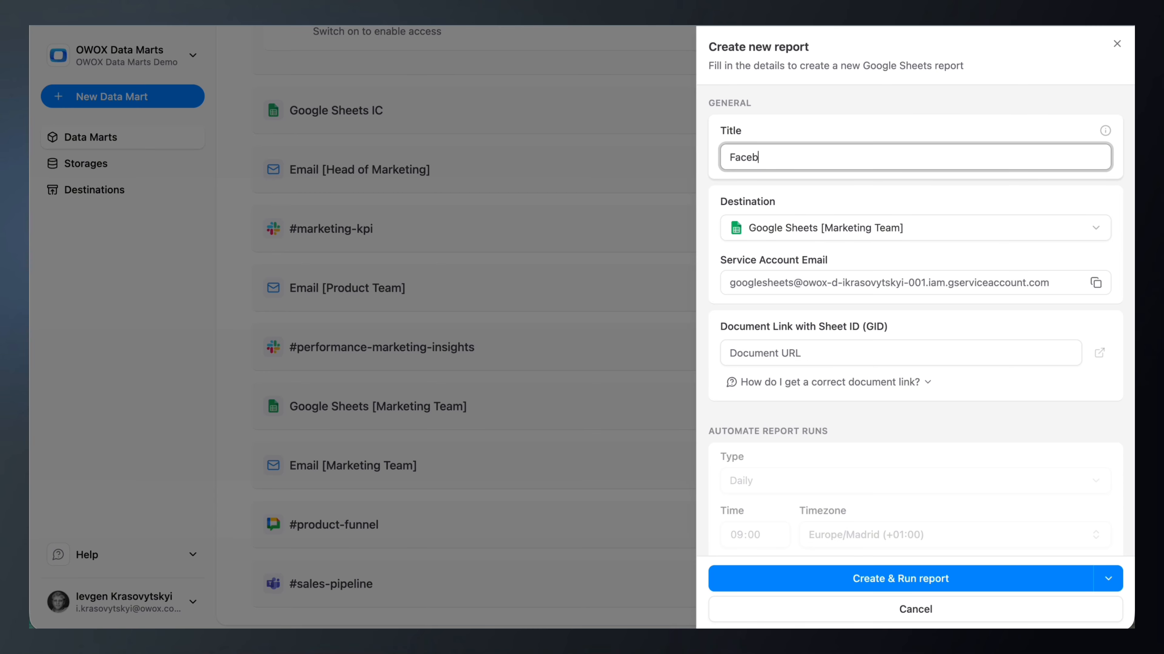
pyautogui.press('Tab')
pyautogui.press('Tab')
pyautogui.press('Tab')
pyautogui.press('super+v')
pyautogui.scroll(-1, 915, 321)
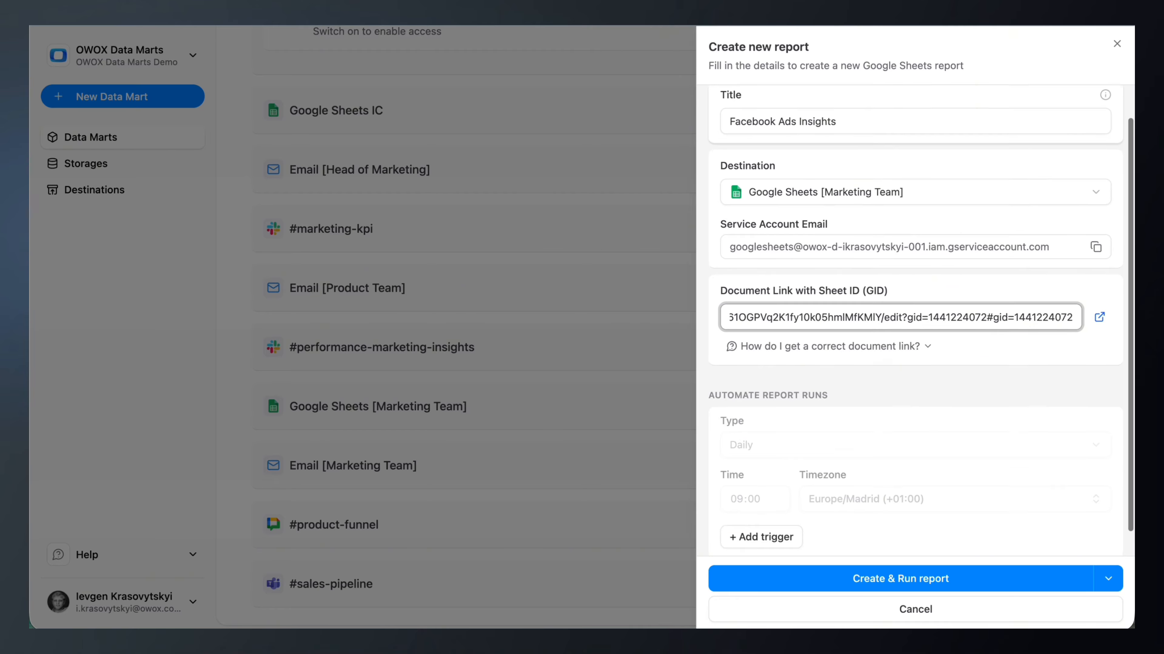
pyautogui.click(755, 506)
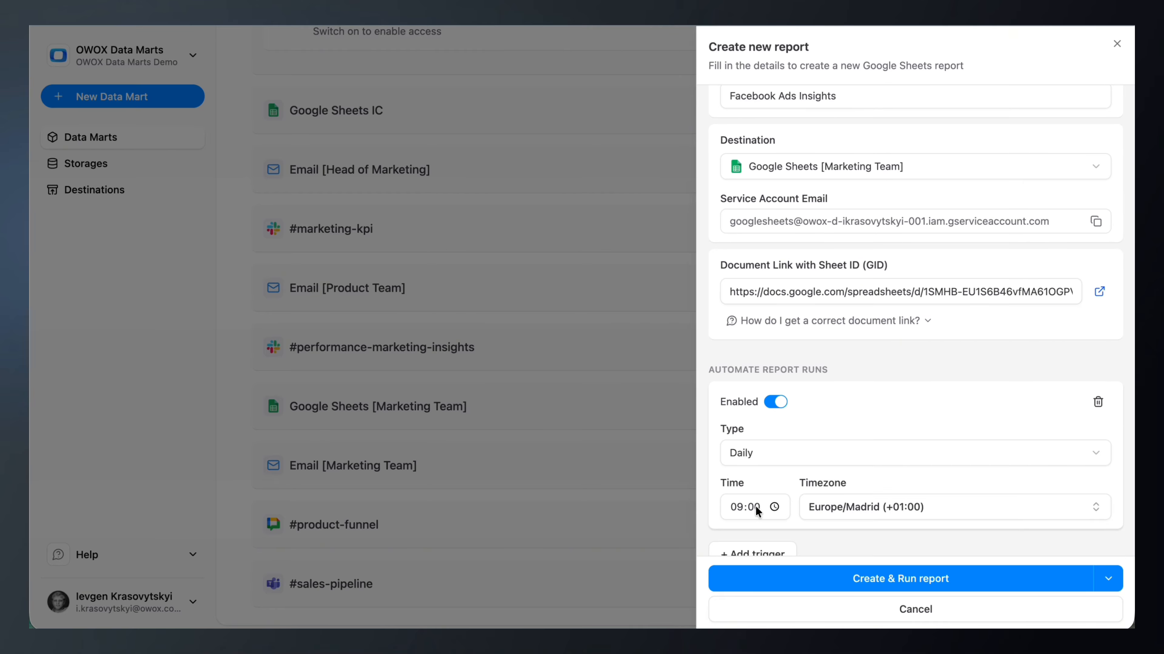
pyautogui.click(778, 575)
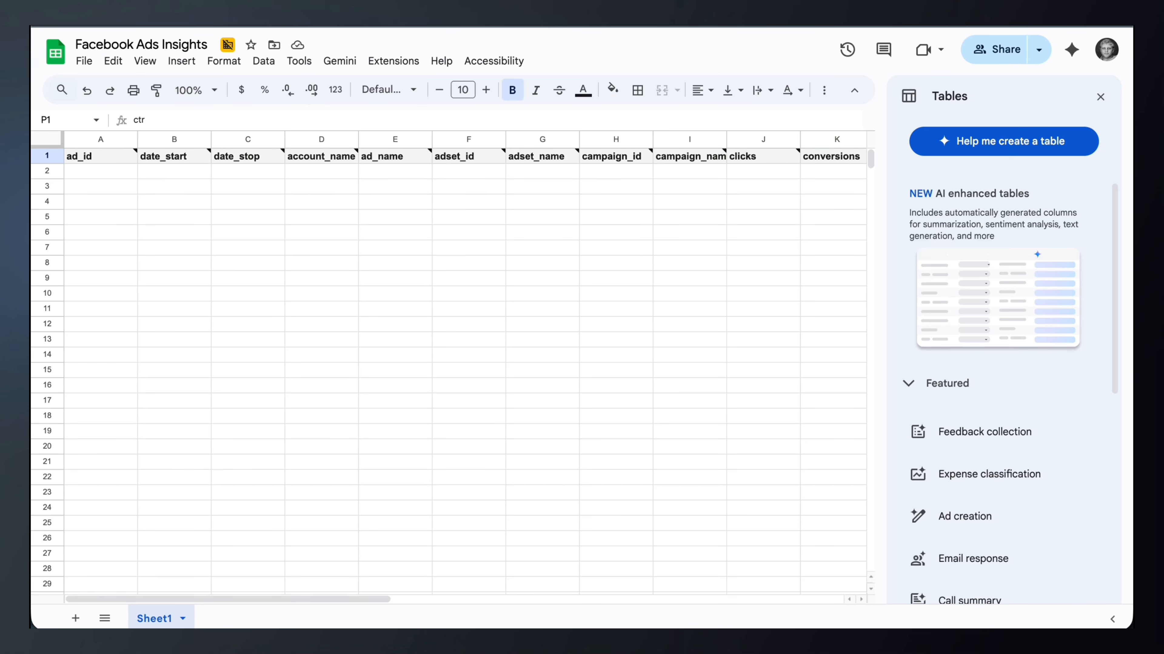
# Switch to the Facebook Ads Insights spreadsheet in Google Sheets and check the exported column headers
pyautogui.click(300, 159)
pyautogui.press('Right')
pyautogui.press('Right')
pyautogui.press('Right')
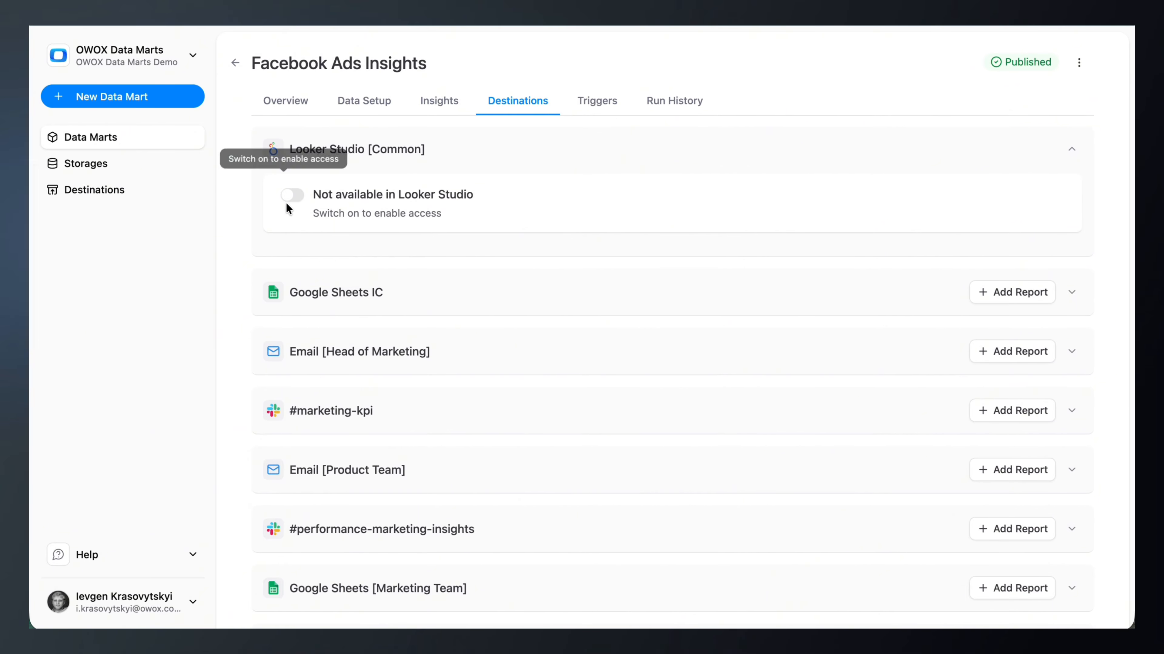
# Back in OWOX Data Marts, make the data mart available in the Looker Studio [Common] destination
pyautogui.click(290, 196)
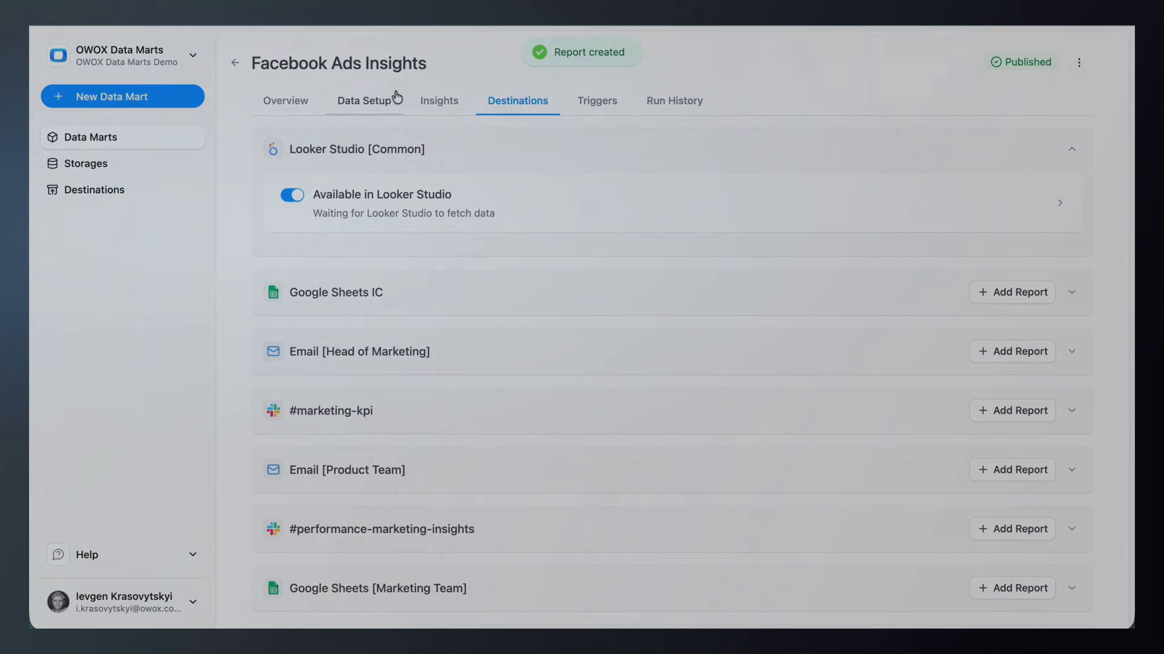